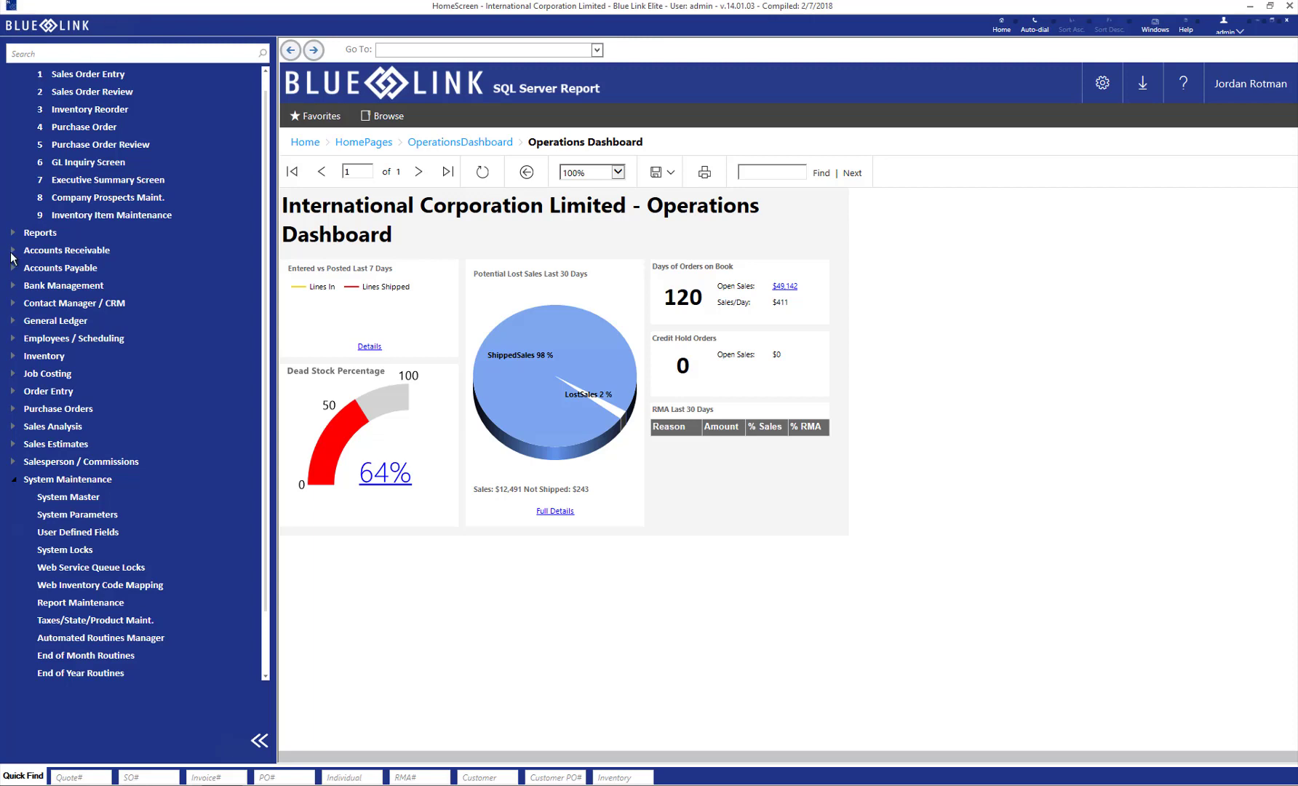
# Expand the Accounts Receivable section in the sidebar to list its screens.
pyautogui.click(12, 251)
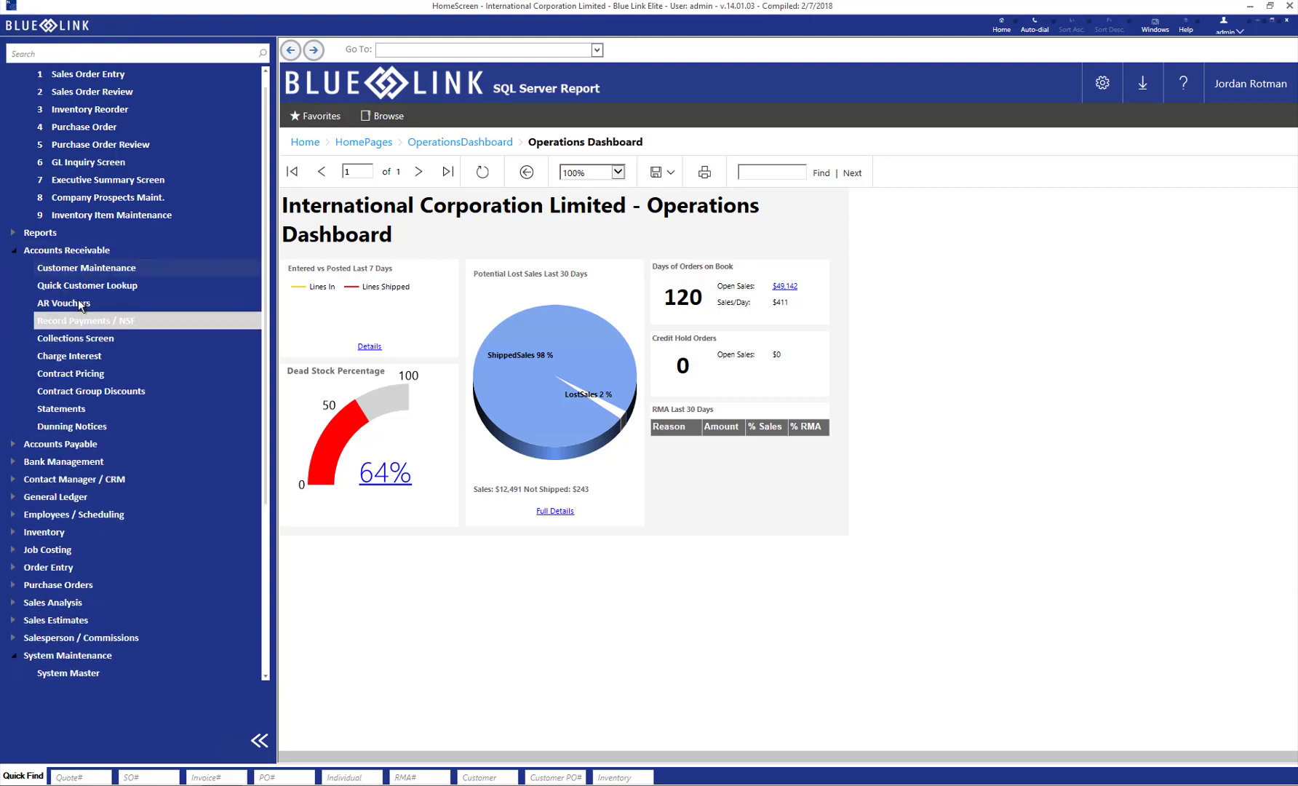
# Open the Record Payments / NSF screen, defaulting to record by customer dated 4/17/2018.
pyautogui.click(86, 321)
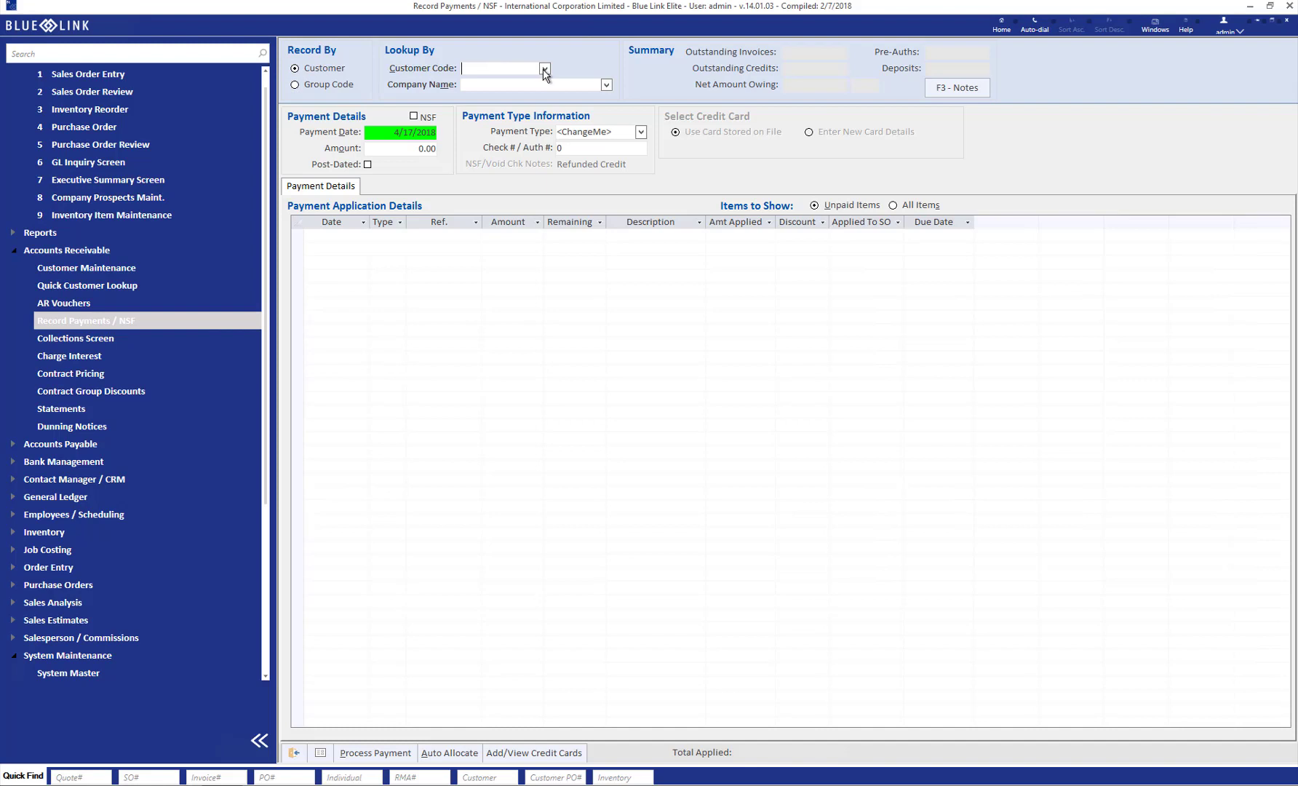
# Select customer Atlanta Bread Company and enter a payment amount of 1200.
pyautogui.click(545, 69)
pyautogui.click(513, 88)
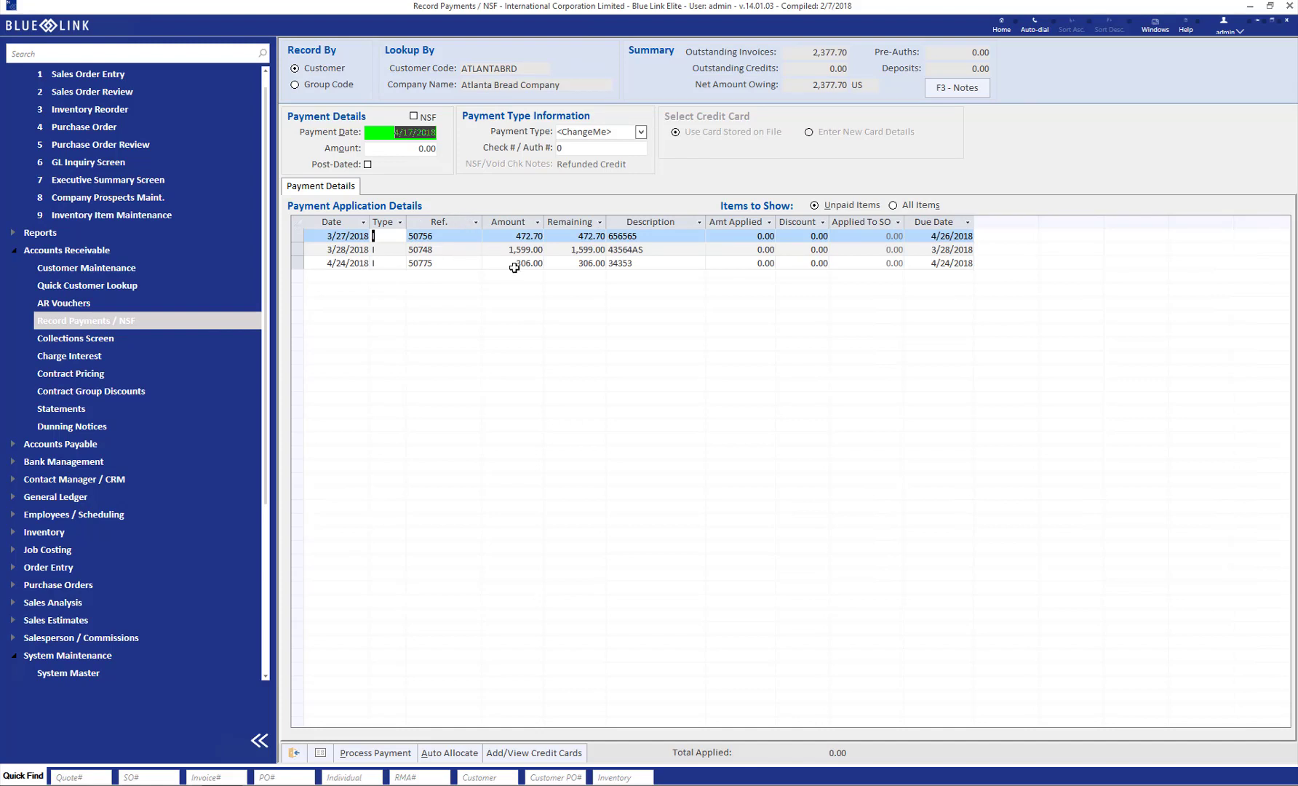
pyautogui.click(410, 149)
pyautogui.write('1200')
# Set the payment type to Check, after briefly trying Visa.
pyautogui.click(641, 133)
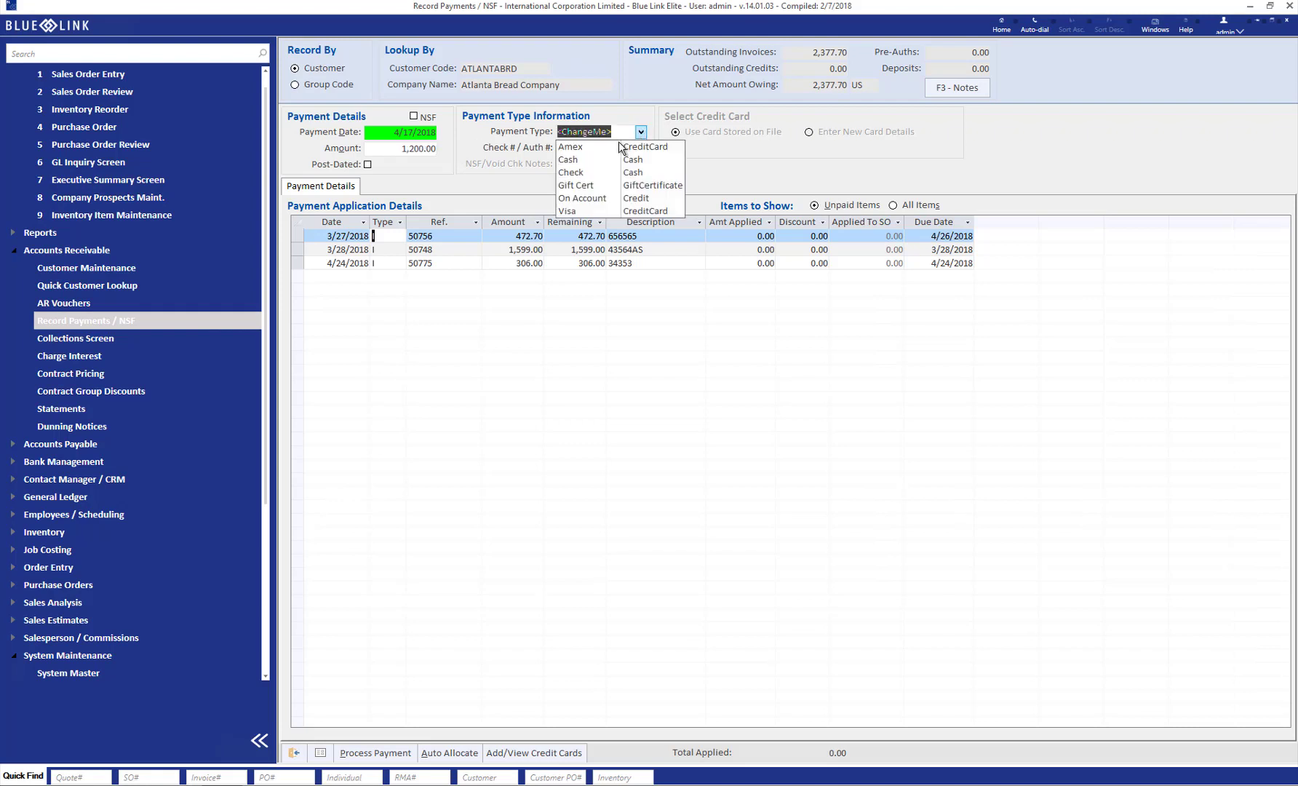
pyautogui.click(593, 175)
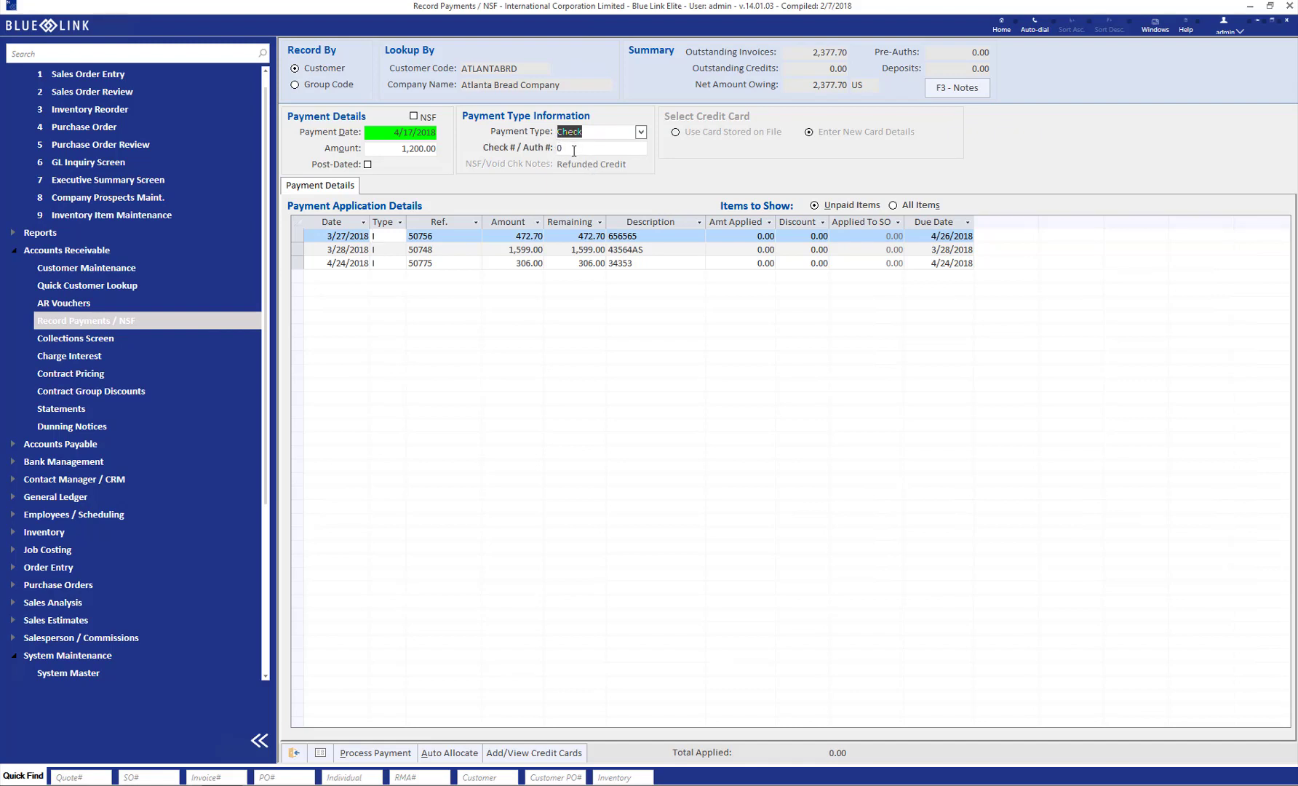
pyautogui.click(641, 132)
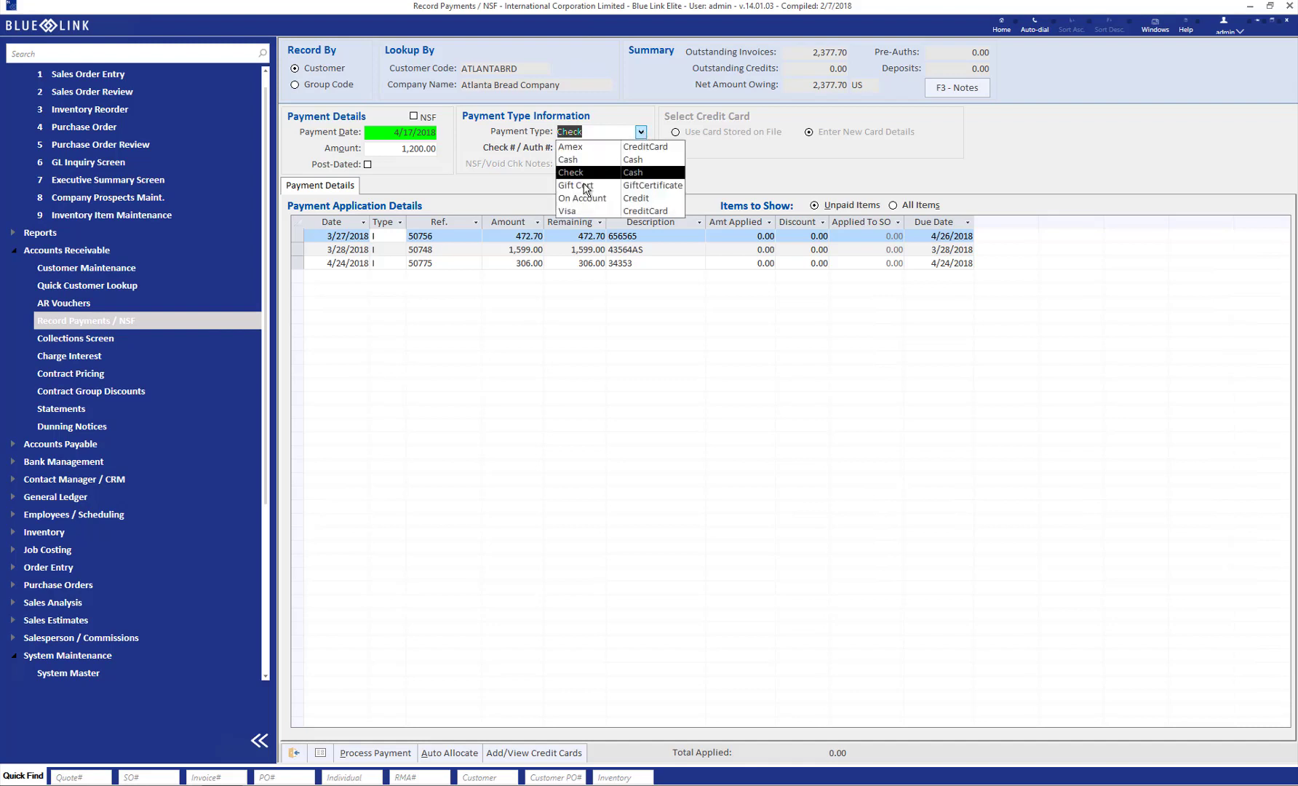
pyautogui.click(570, 212)
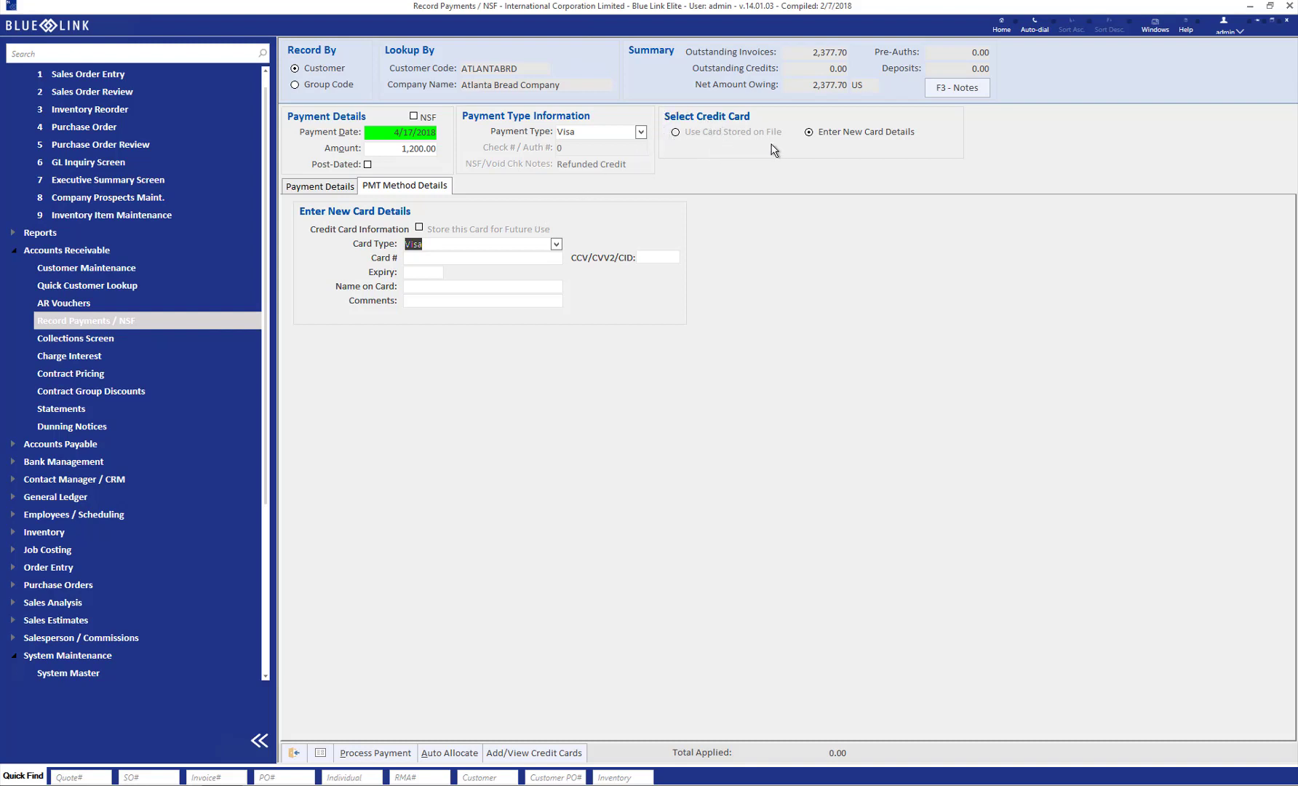
pyautogui.click(640, 132)
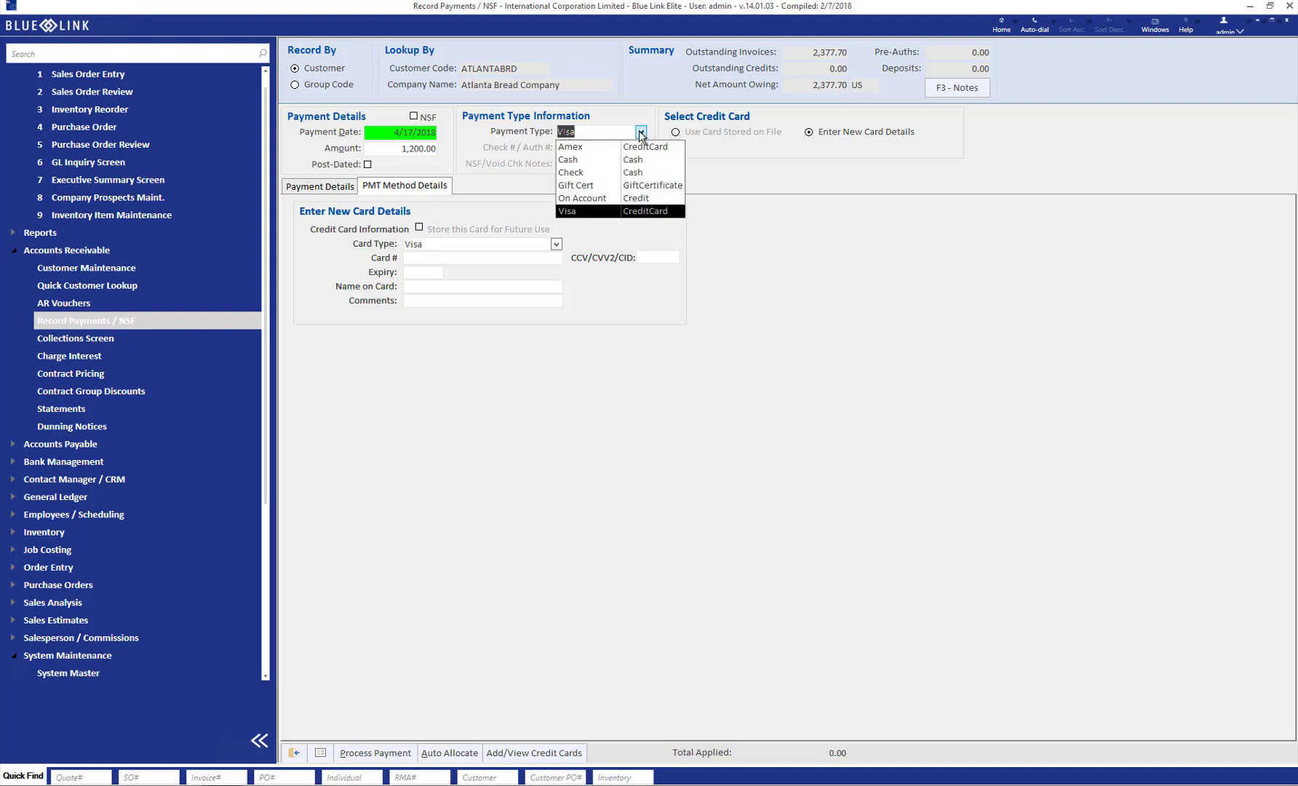
pyautogui.click(594, 174)
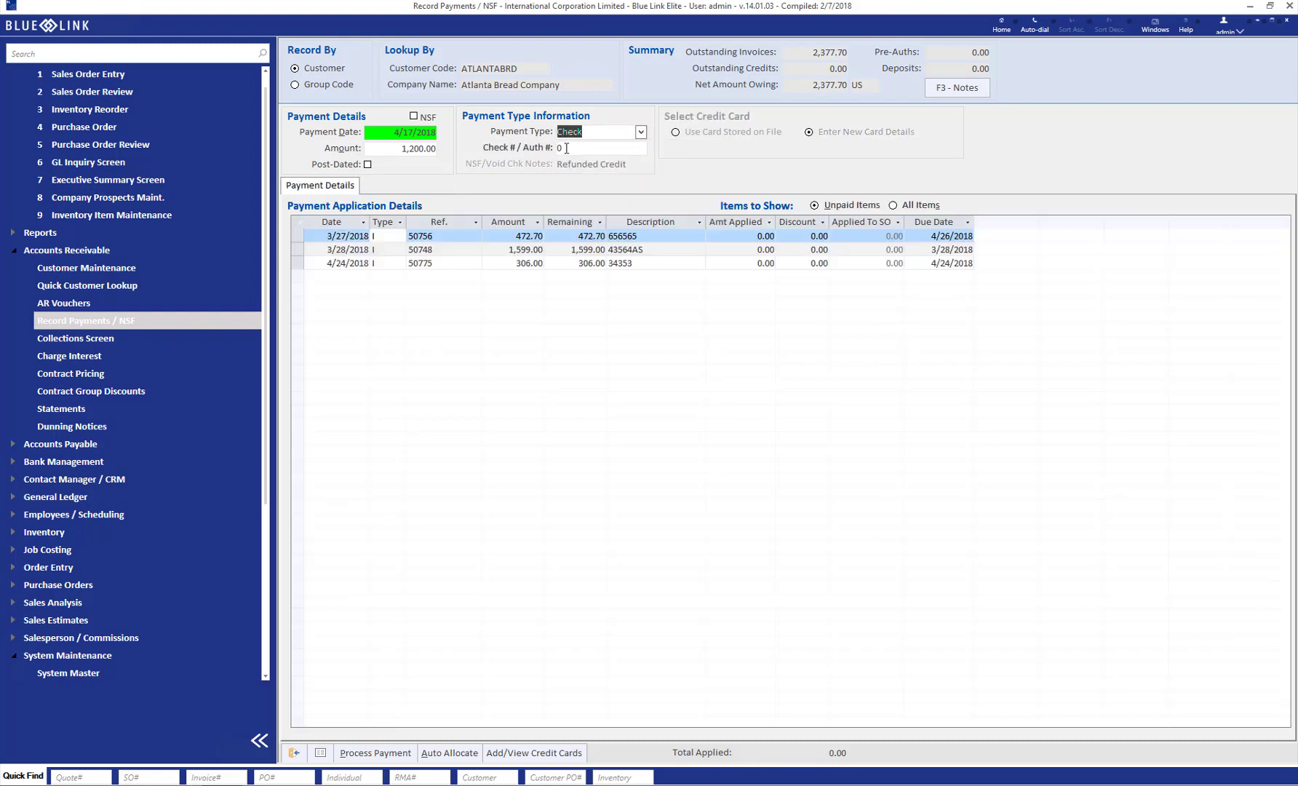
# Enter cheque number 3456, apply 472.70 and 727.30 to the first two invoices, and process it.
pyautogui.press('Tab')
pyautogui.write('3456')
pyautogui.click(753, 235)
pyautogui.click(745, 252)
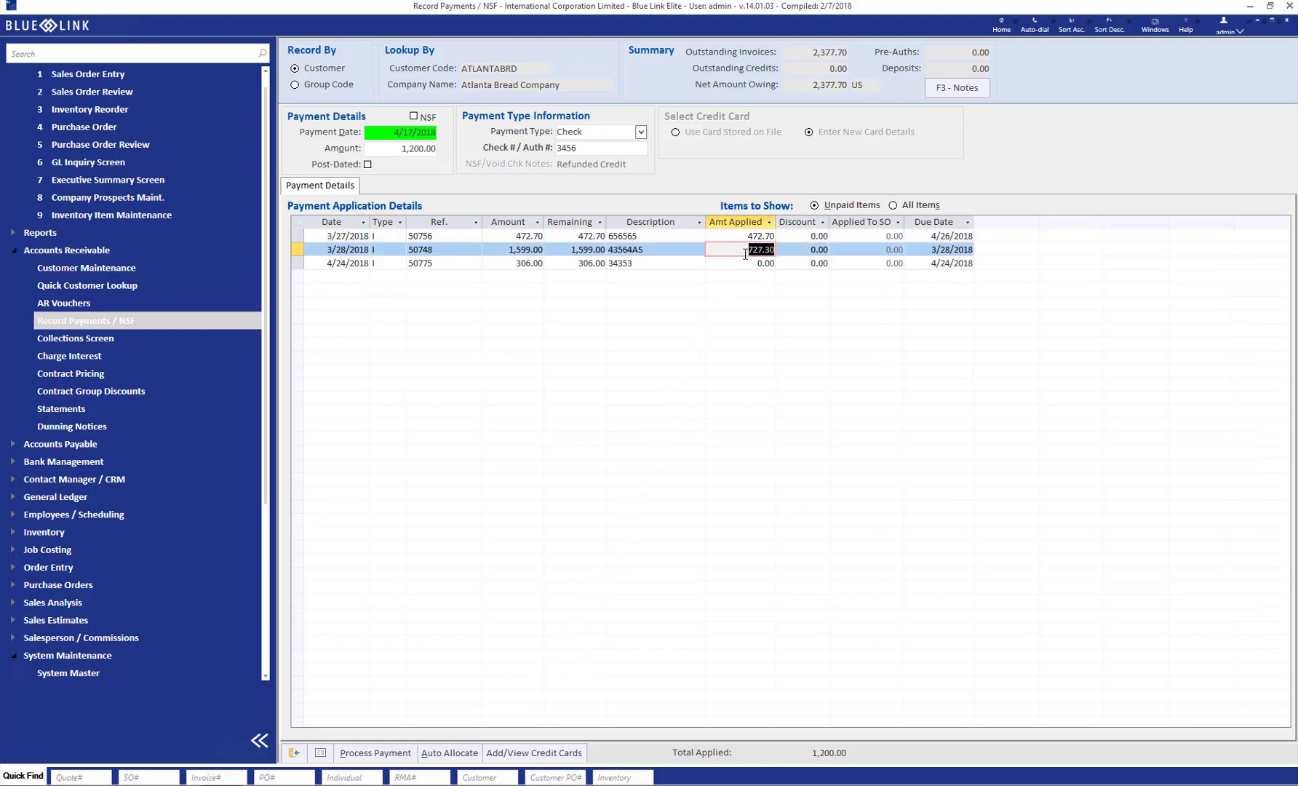
pyautogui.click(365, 751)
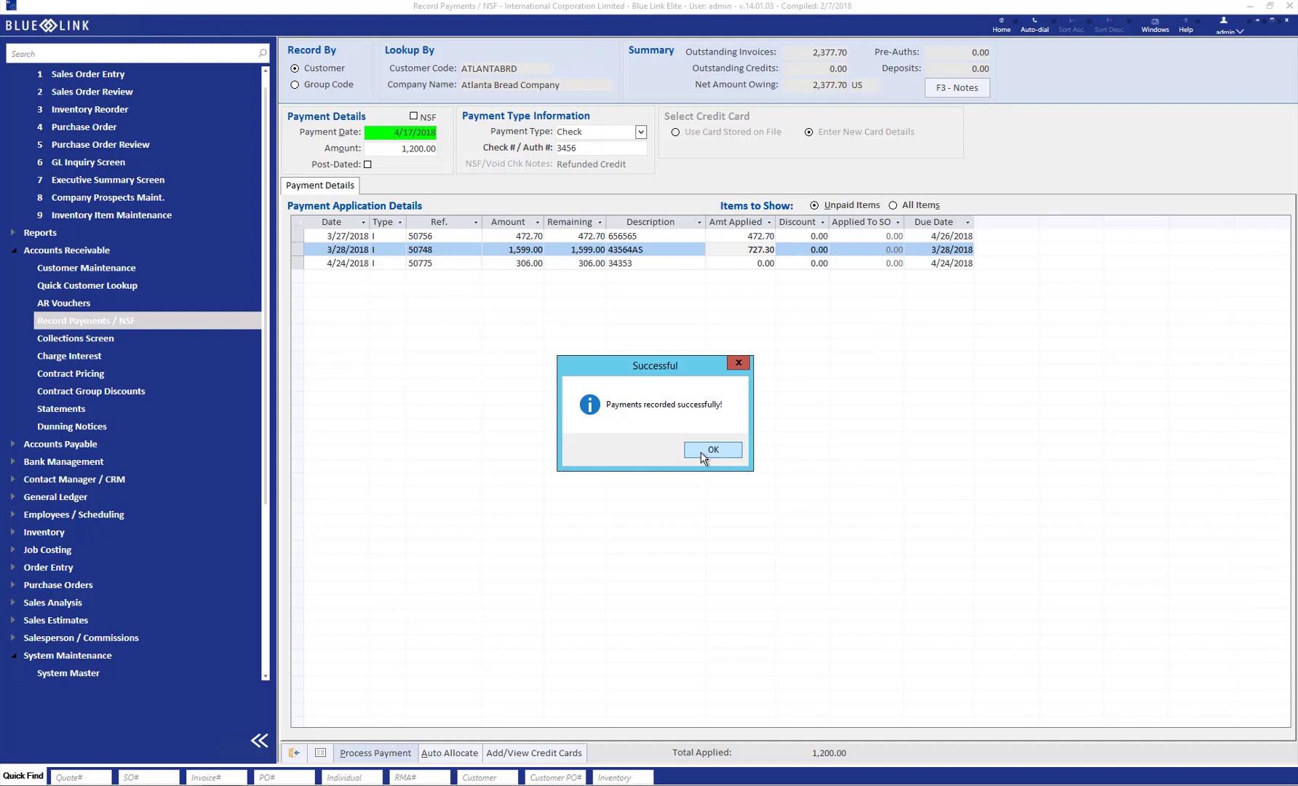
# Acknowledge the payment confirmation, look up group GPG's open invoices, then close the payment screen.
pyautogui.click(703, 453)
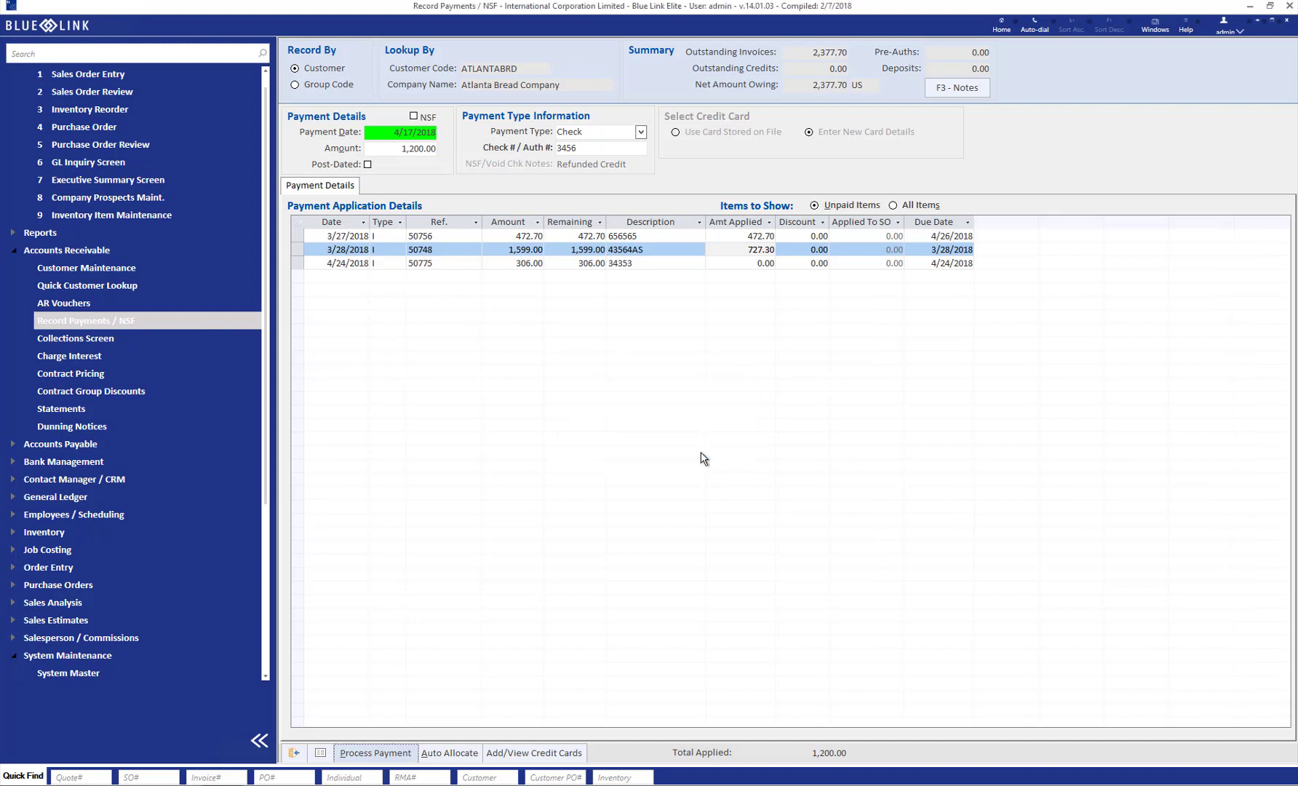
pyautogui.click(295, 86)
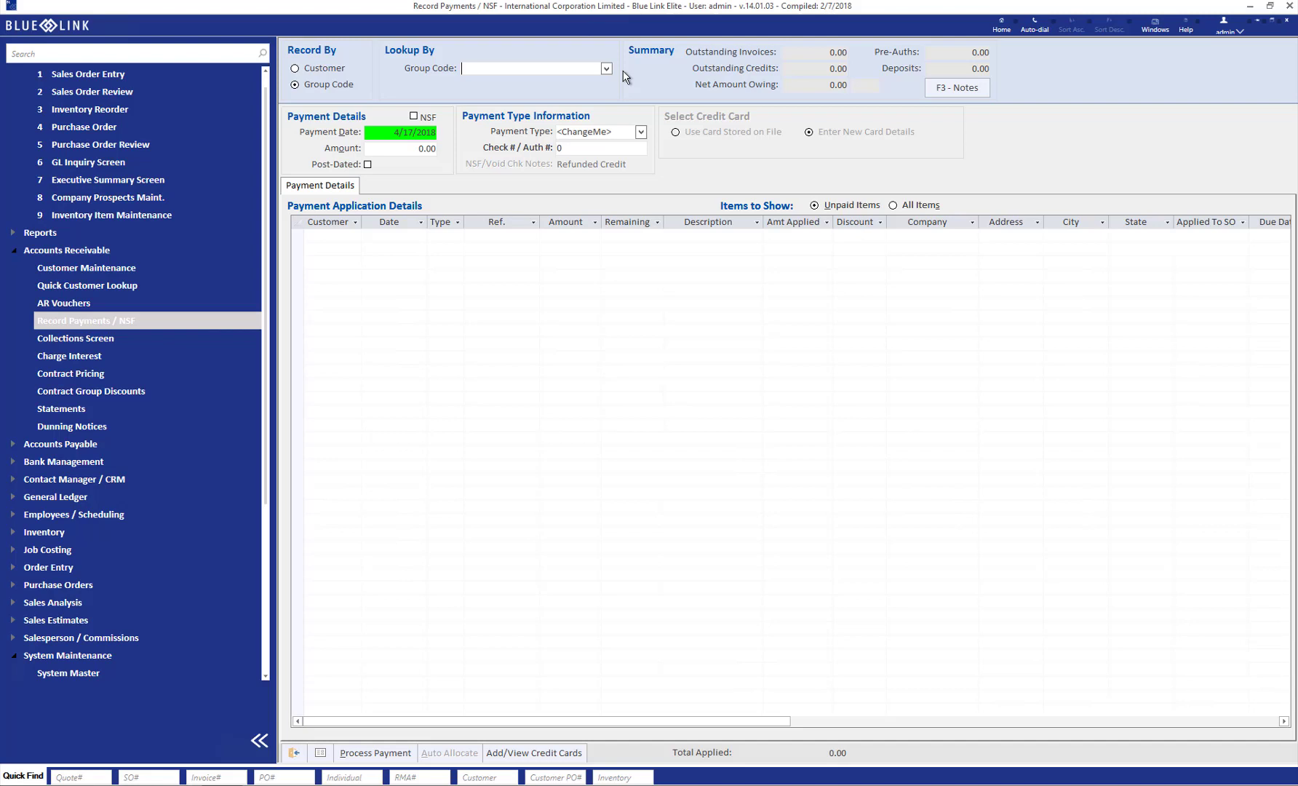
pyautogui.click(607, 70)
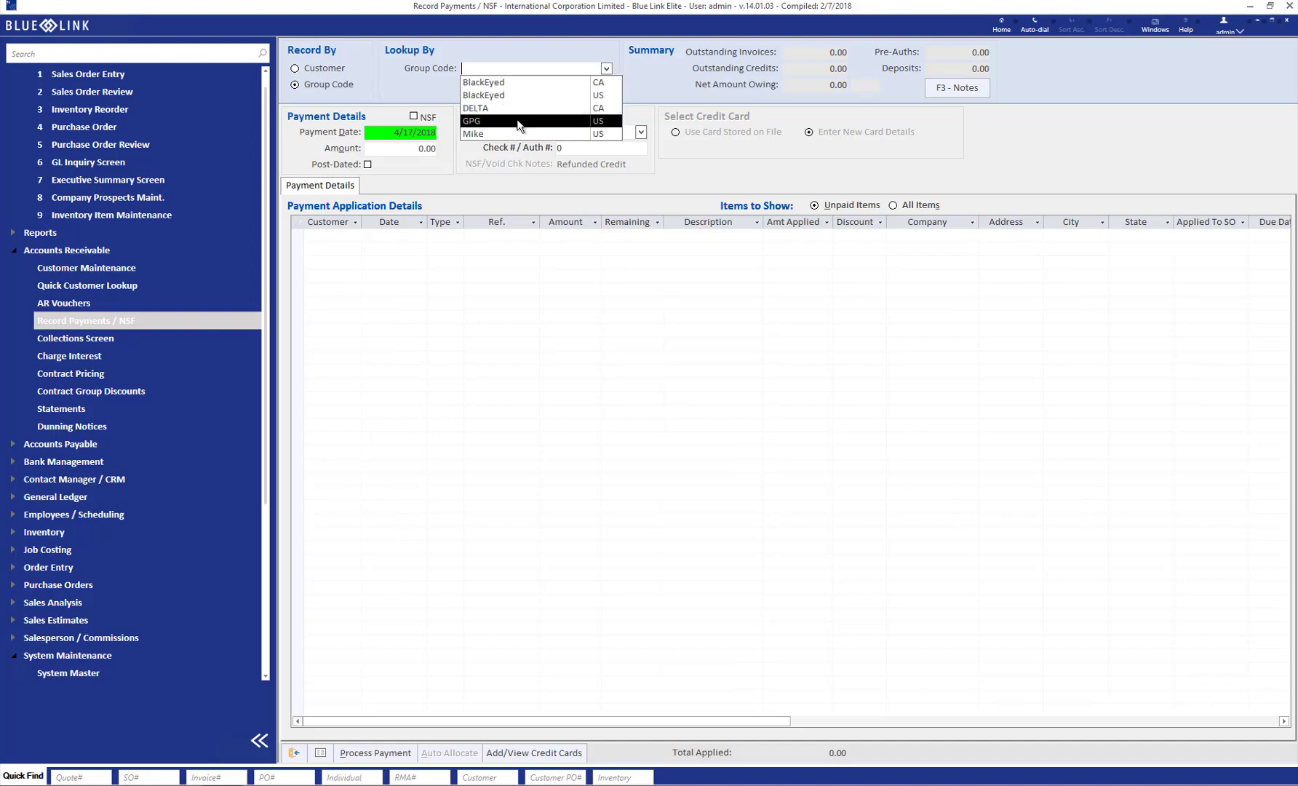
pyautogui.click(519, 122)
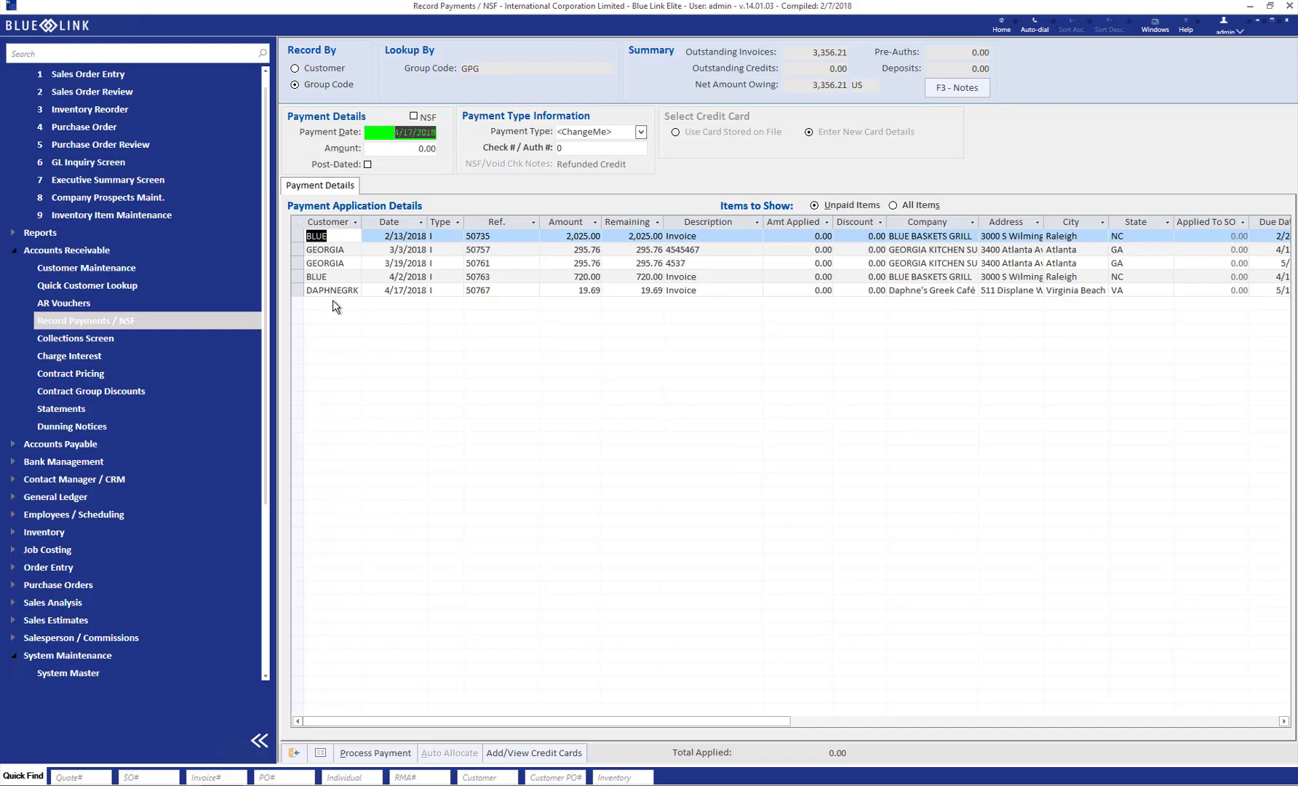
pyautogui.click(303, 754)
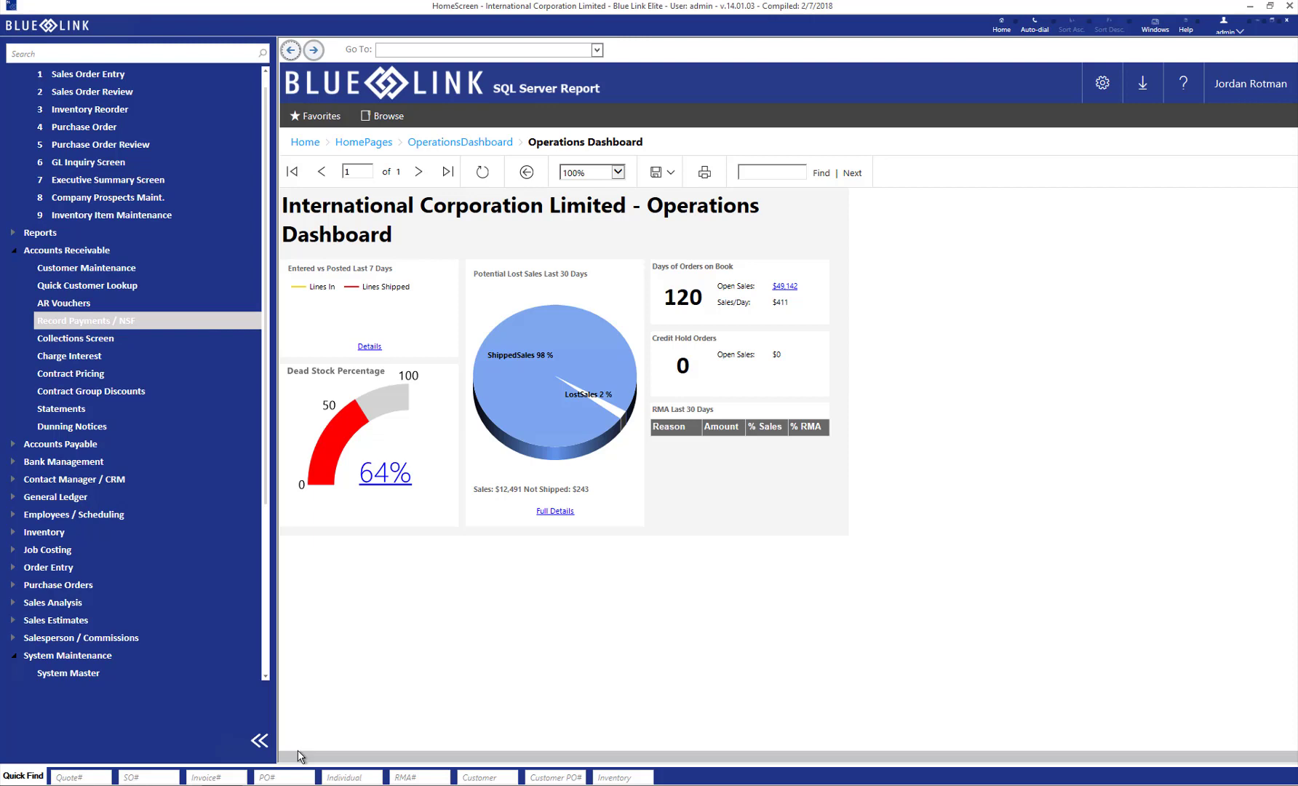
# Reopen Record Payments / NSF for Atlanta Bread Company and mark the entry as NSF.
pyautogui.click(92, 321)
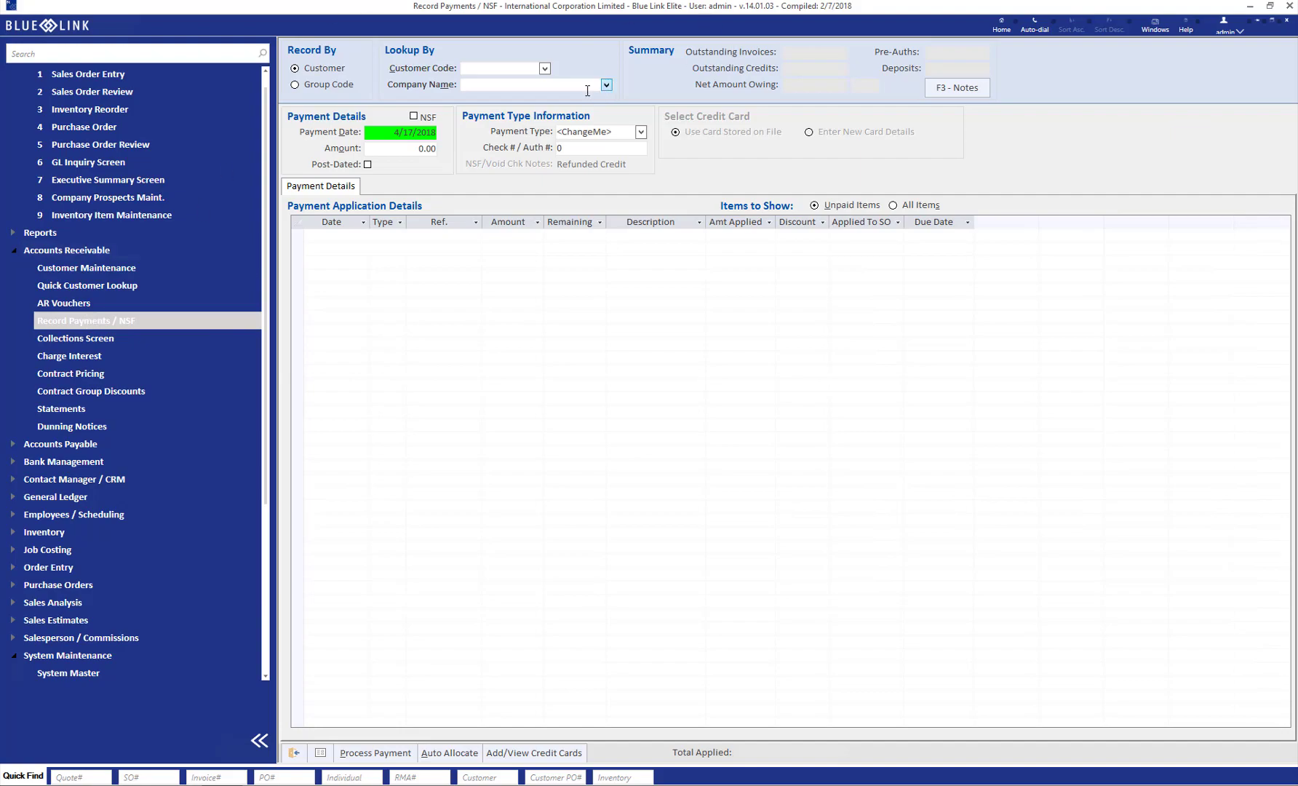
pyautogui.click(545, 69)
pyautogui.click(503, 95)
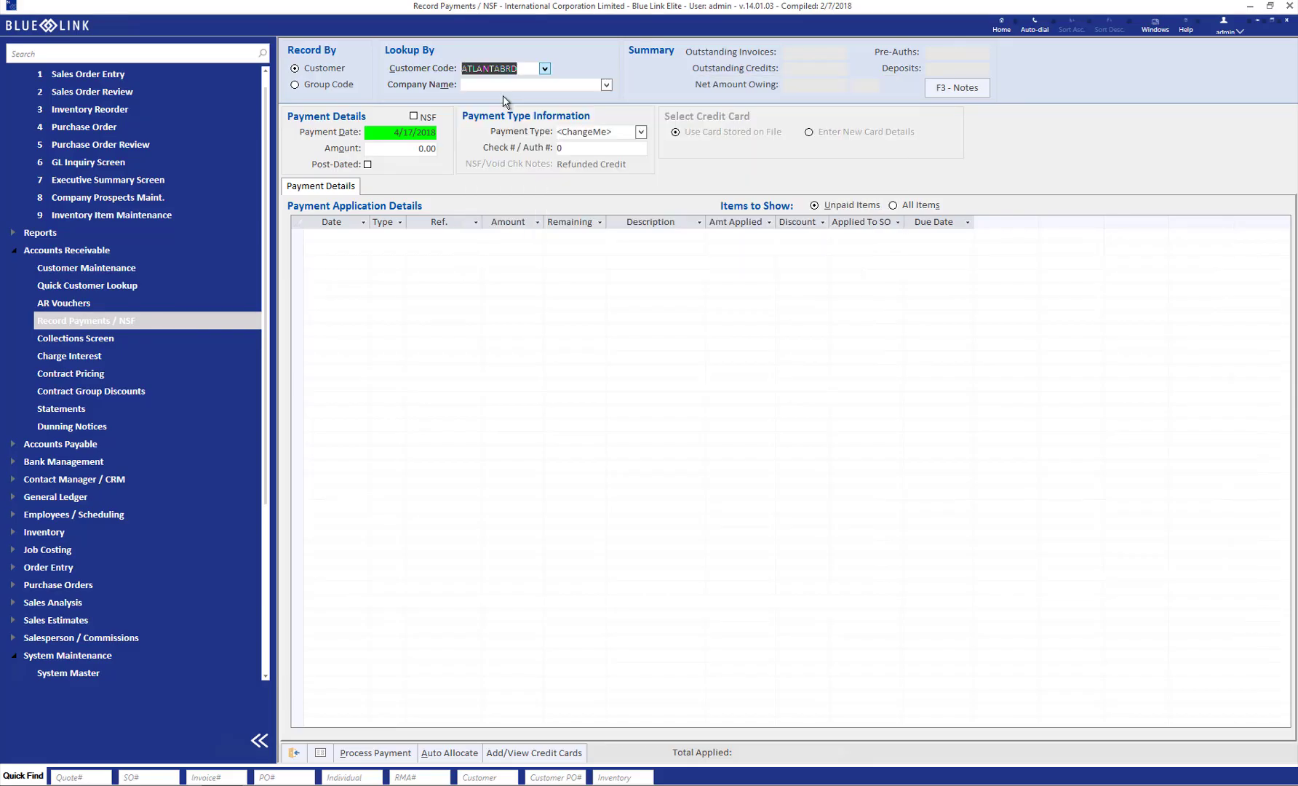
pyautogui.click(414, 118)
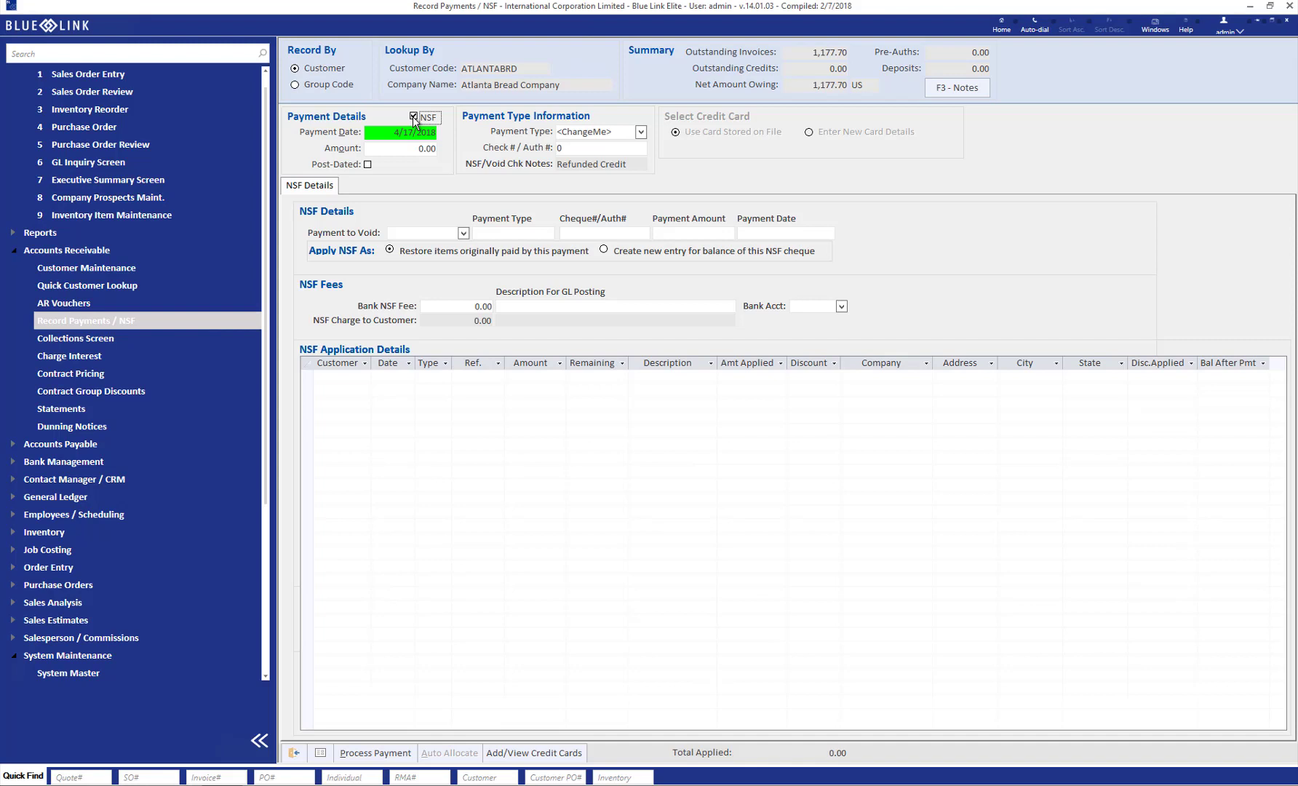
# Select cheque 3456 for 1,200.00 dated 4/17/2018 as the payment to void.
pyautogui.click(463, 234)
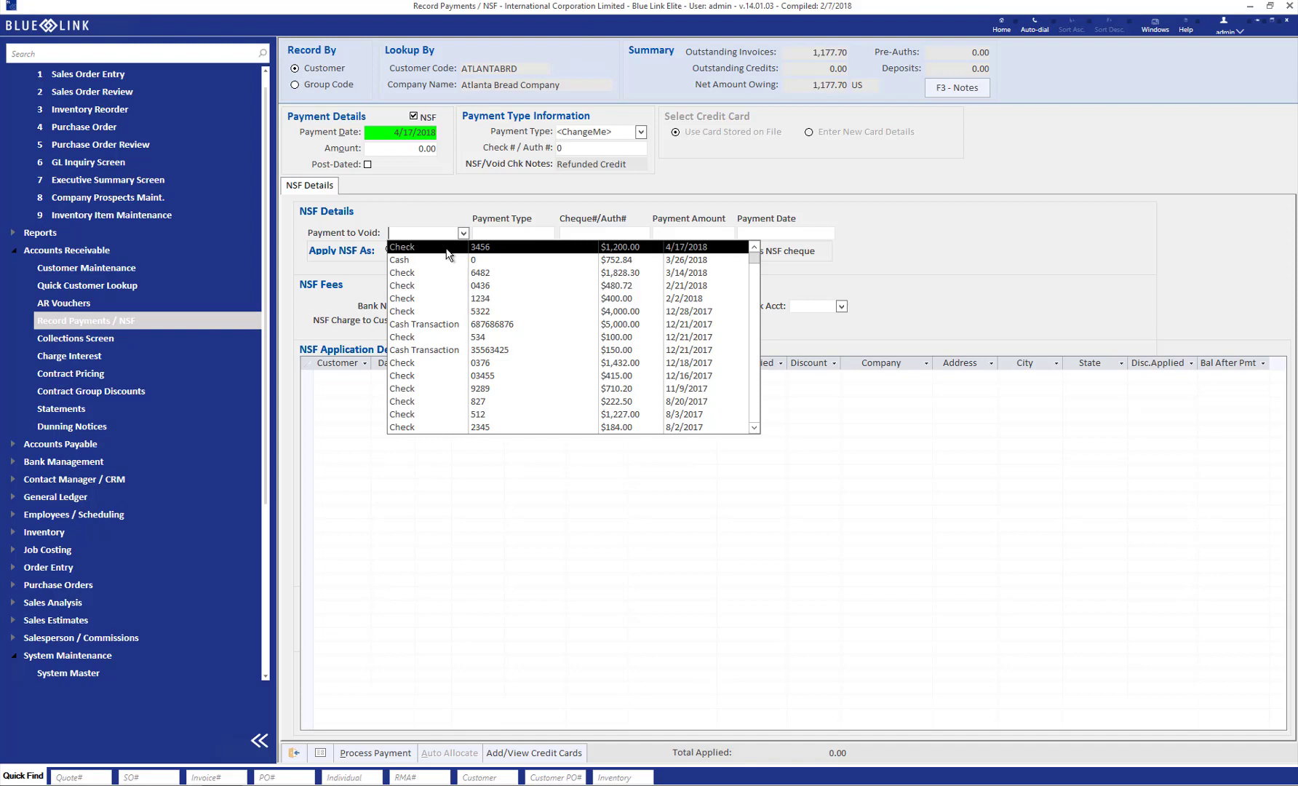
pyautogui.click(446, 249)
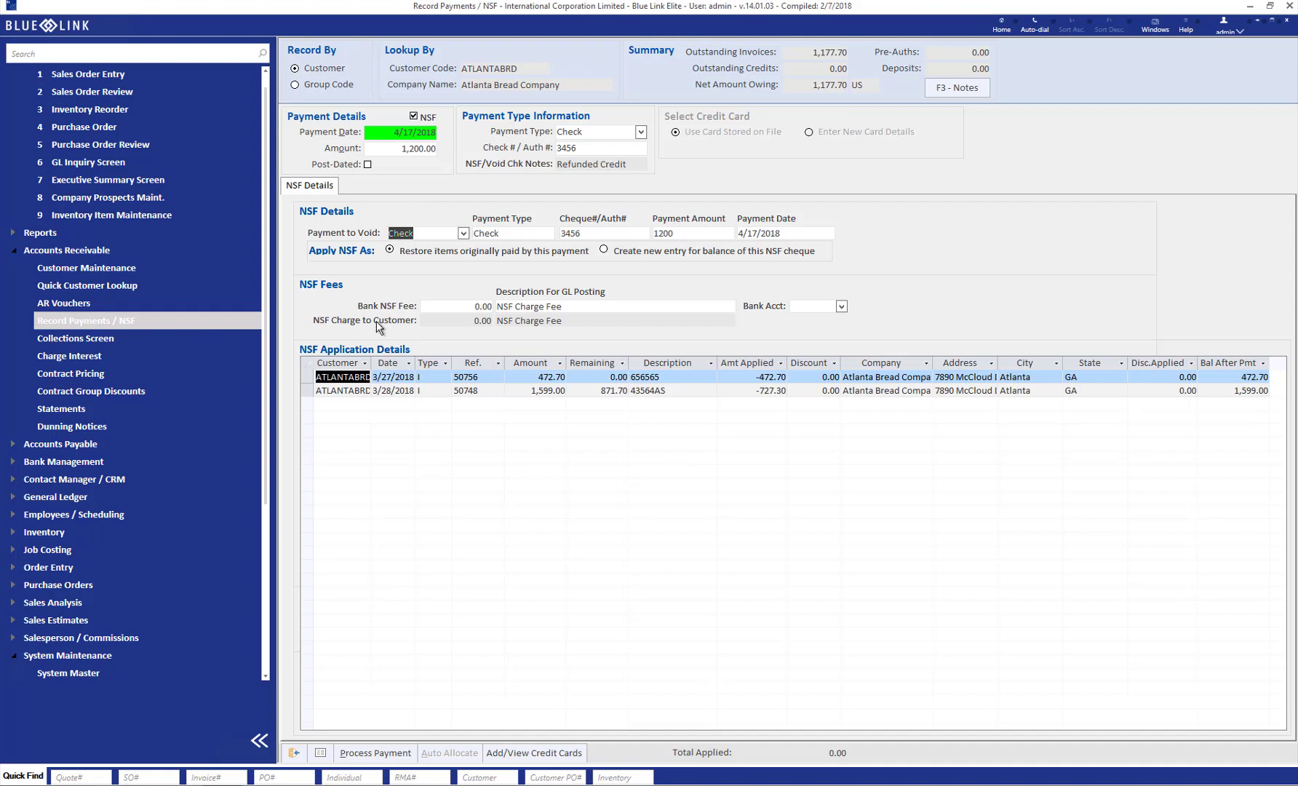
# Enter a 15.00 bank NSF fee on Bank USA and a 25.00 customer charge, then post the reversal.
pyautogui.click(471, 307)
pyautogui.write('15')
pyautogui.press('Tab')
pyautogui.click(841, 306)
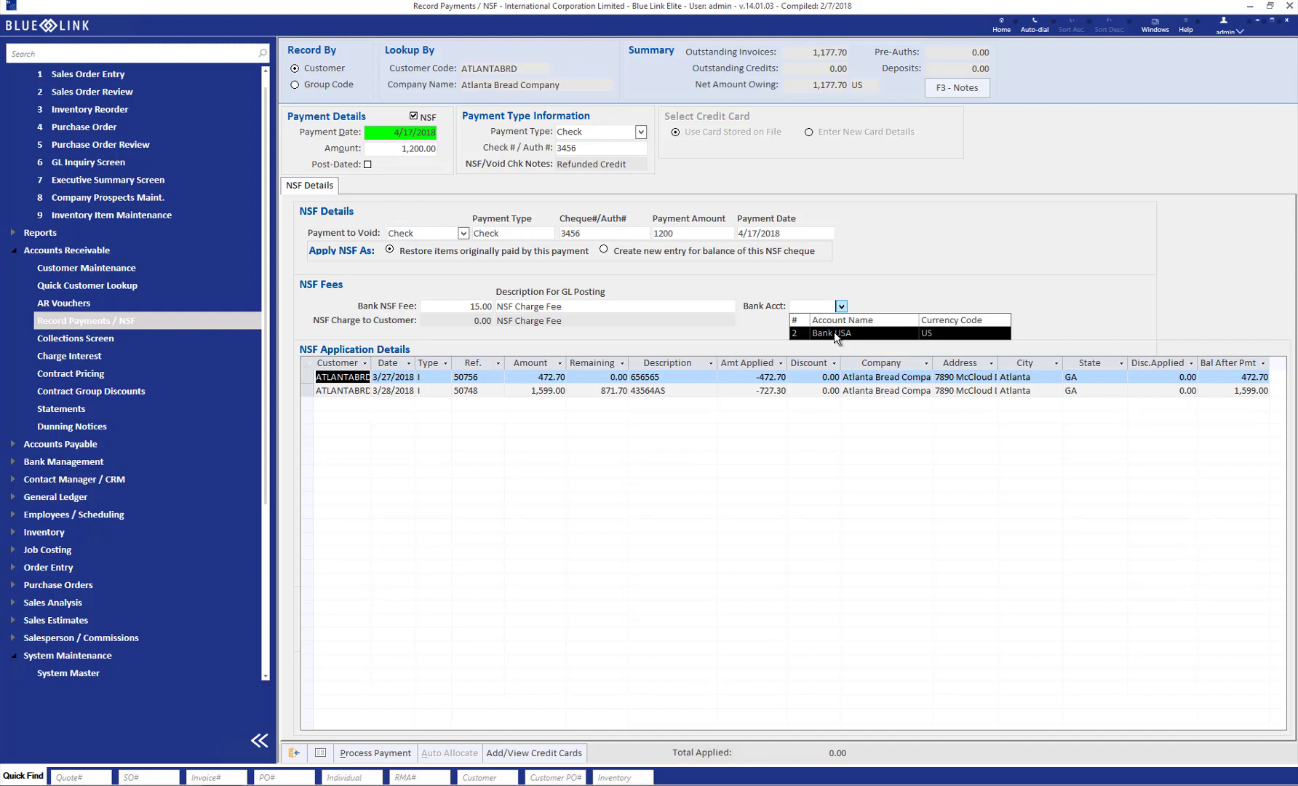
pyautogui.click(837, 333)
pyautogui.press('Tab')
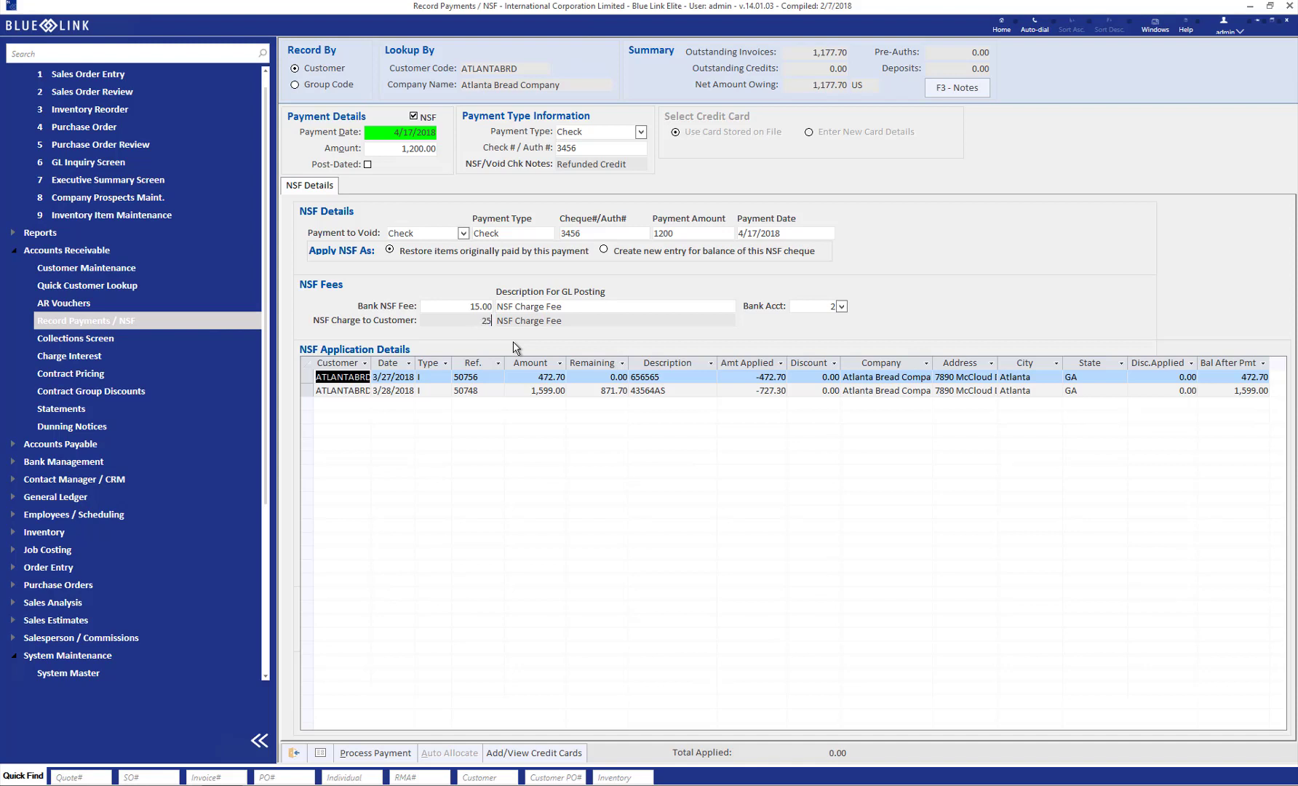
pyautogui.press('Tab')
pyautogui.click(386, 754)
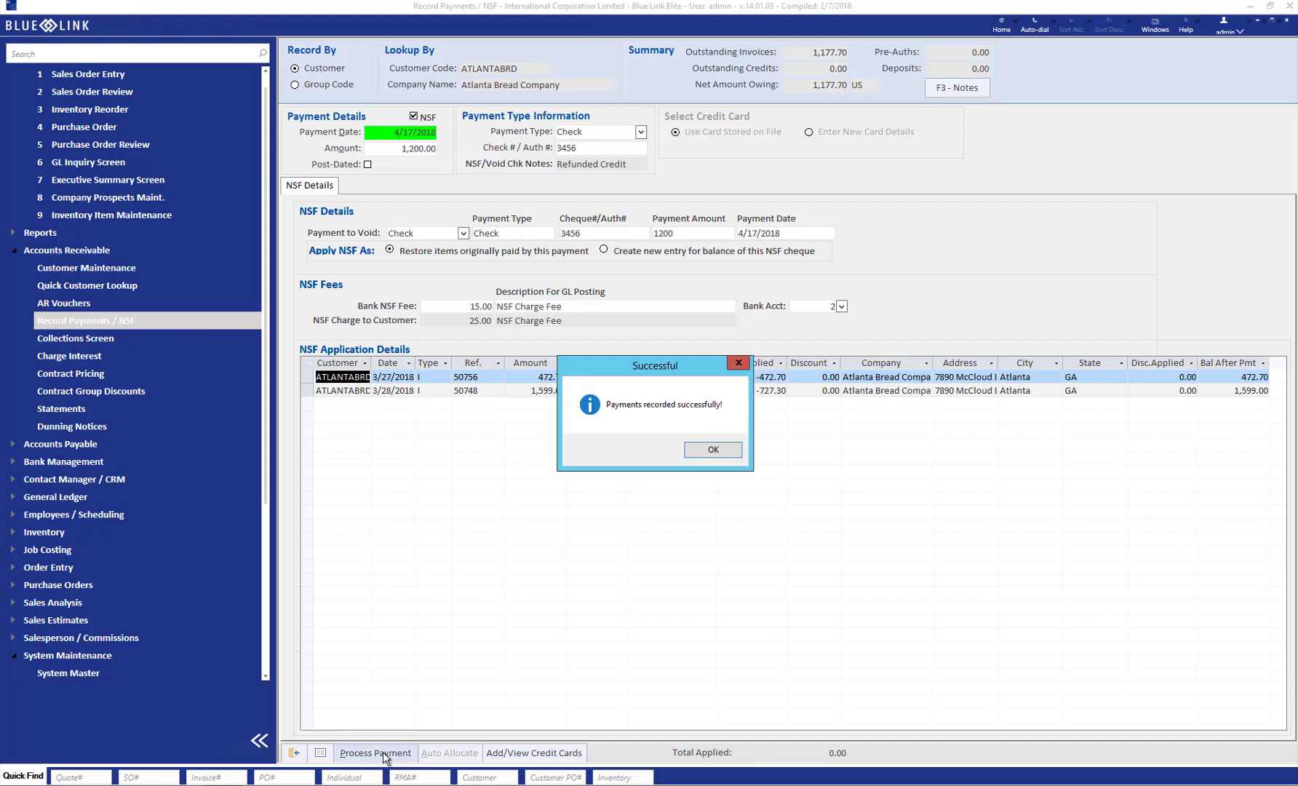
pyautogui.click(695, 452)
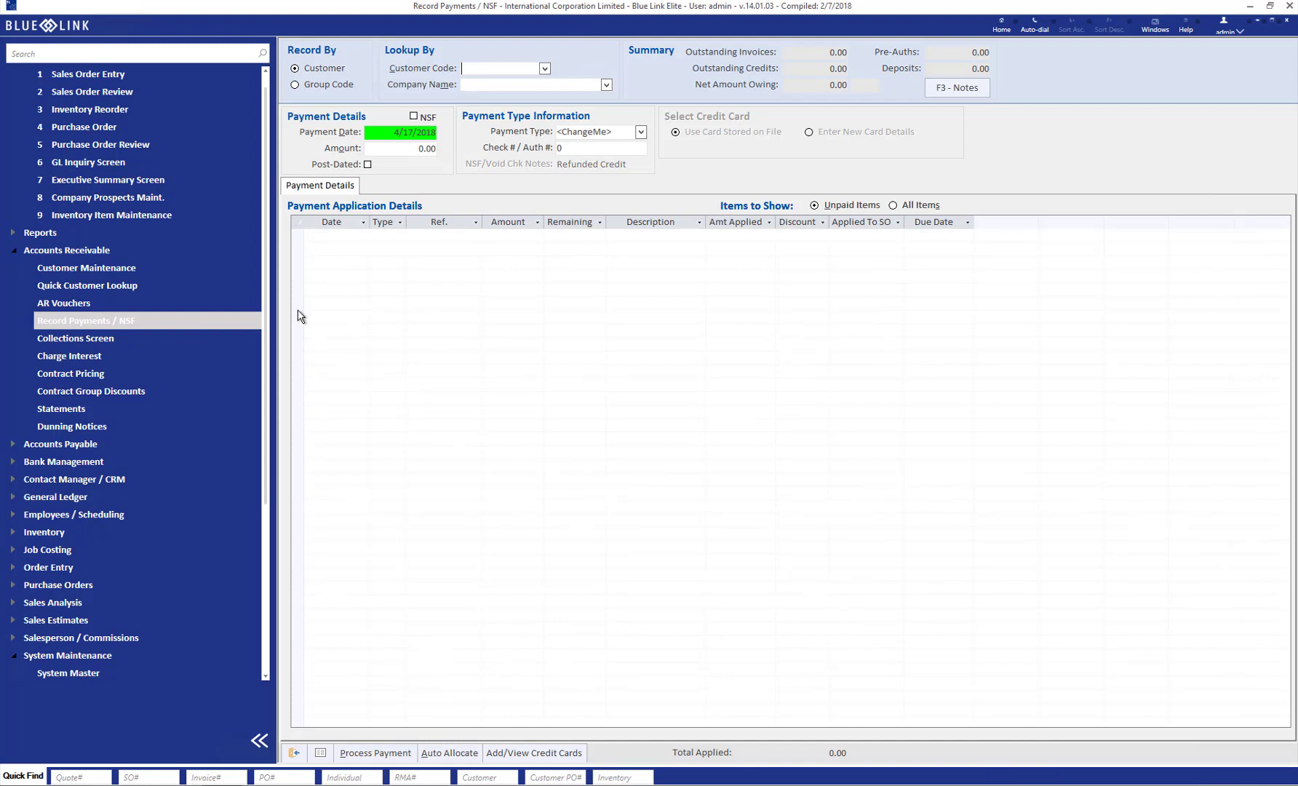
# Open Atlanta Bread Company in Customer Maintenance and view its Transactions tab with the NSF entries.
pyautogui.click(91, 268)
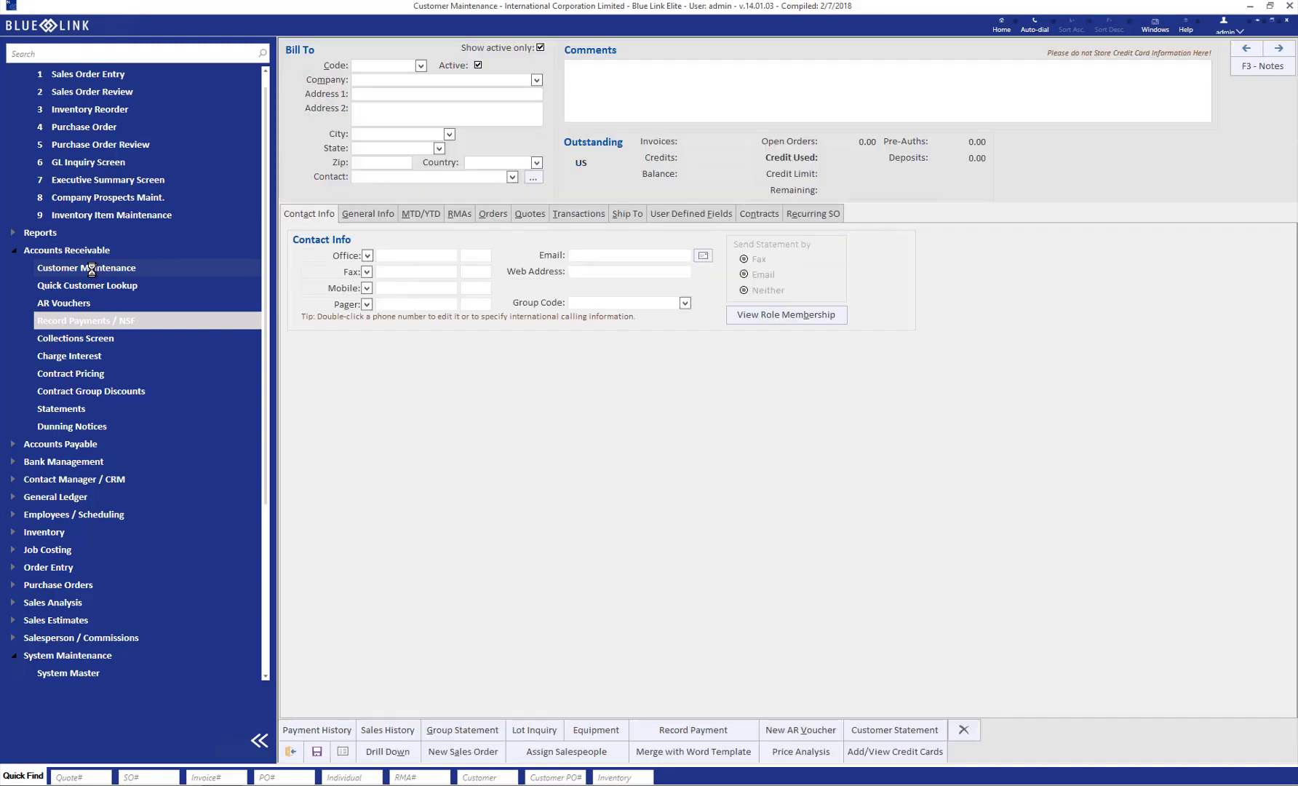
pyautogui.click(420, 66)
pyautogui.click(387, 93)
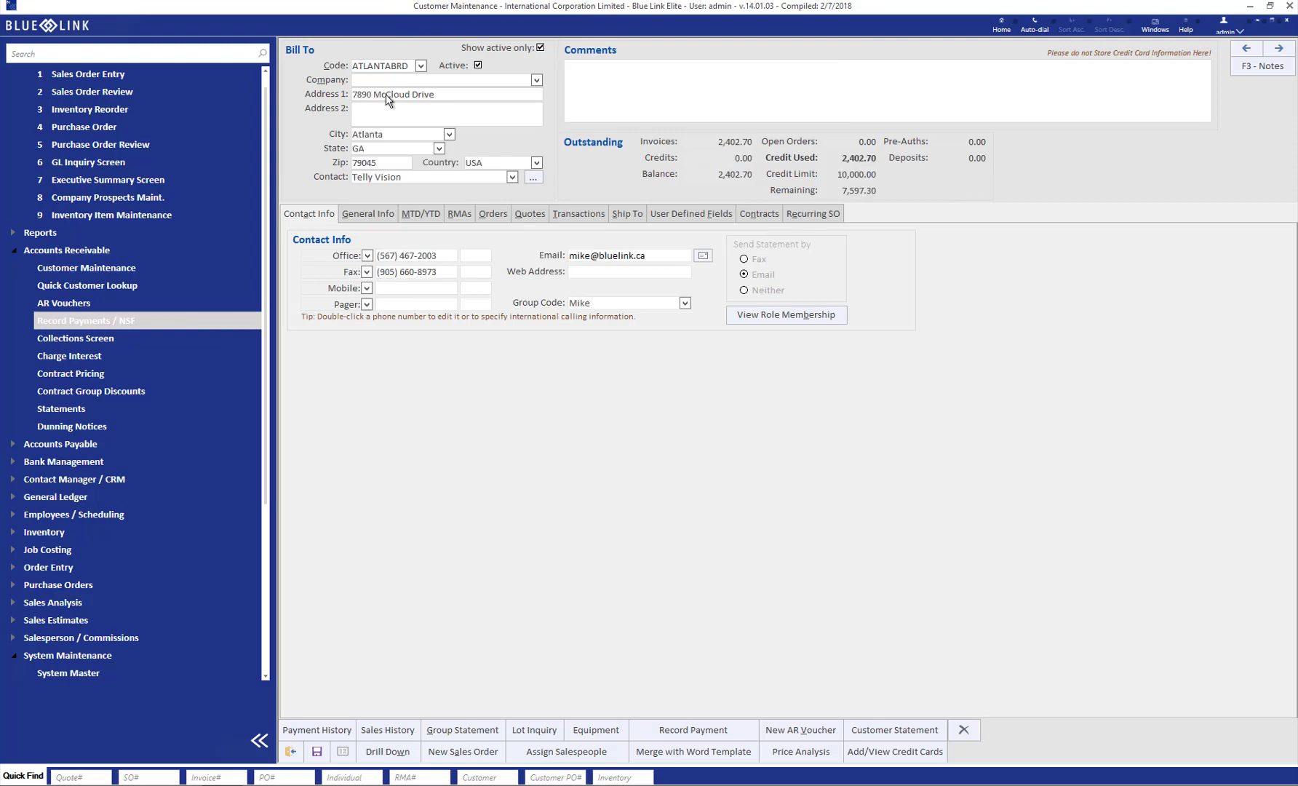
pyautogui.click(580, 213)
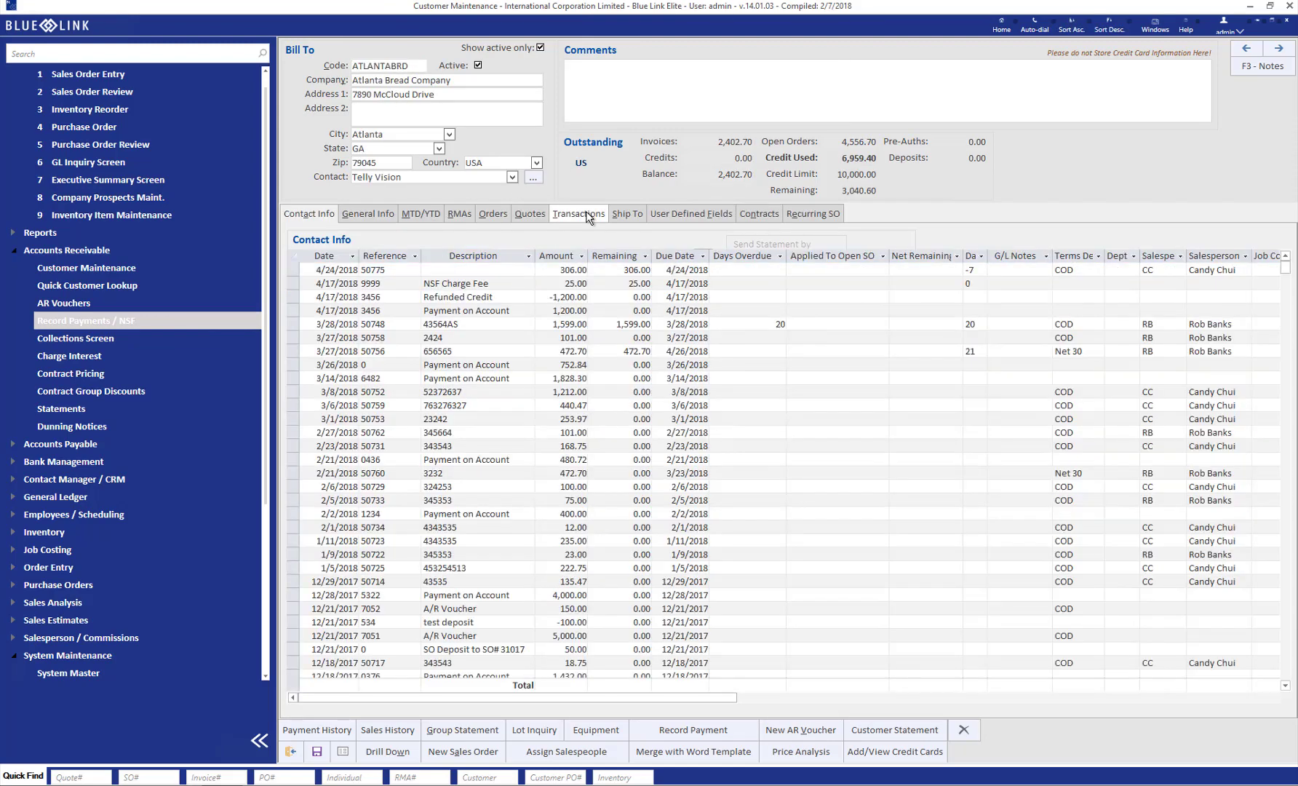